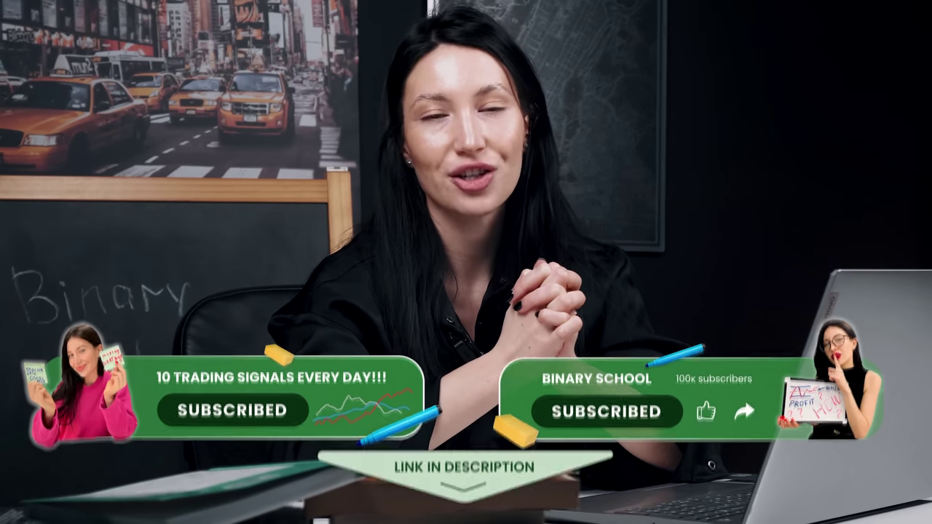
Step: Set the trade duration to one minute and the trade amount to $500
scroll(699, 327, down, 6)
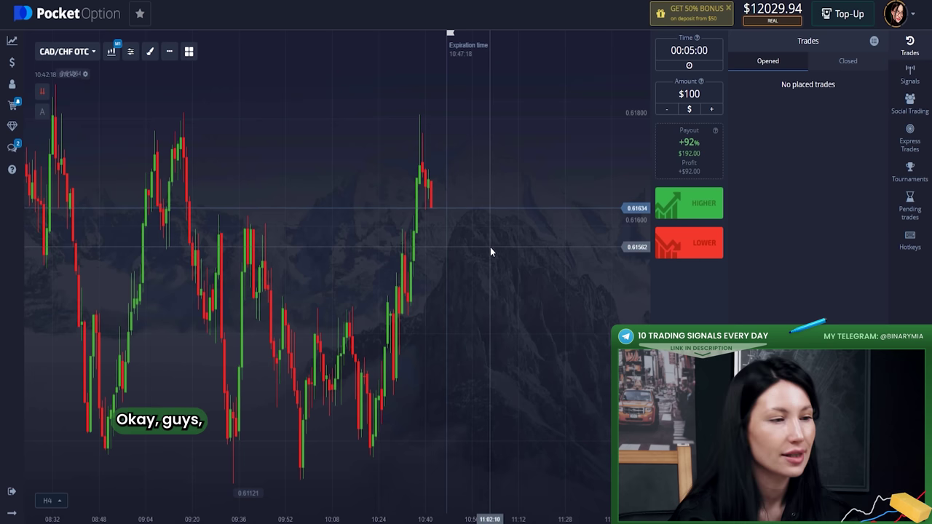
click(691, 52)
click(574, 130)
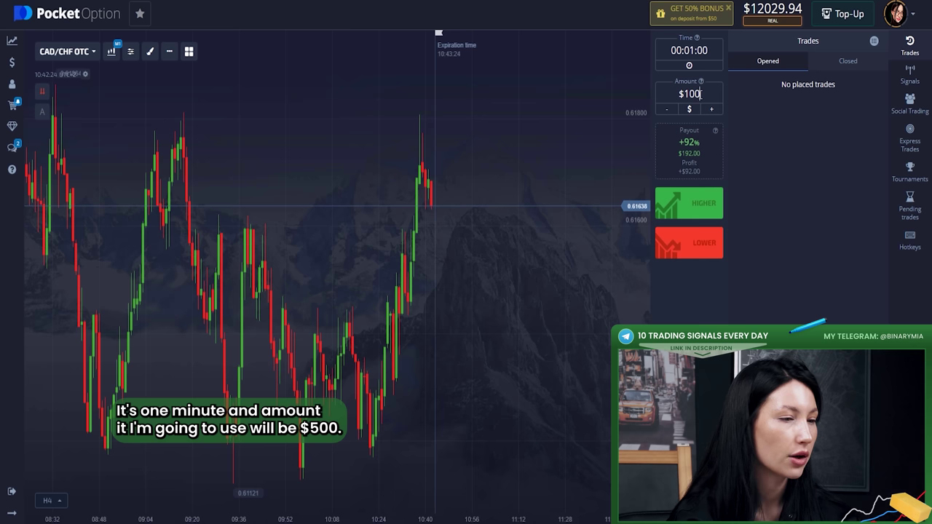
click(680, 94)
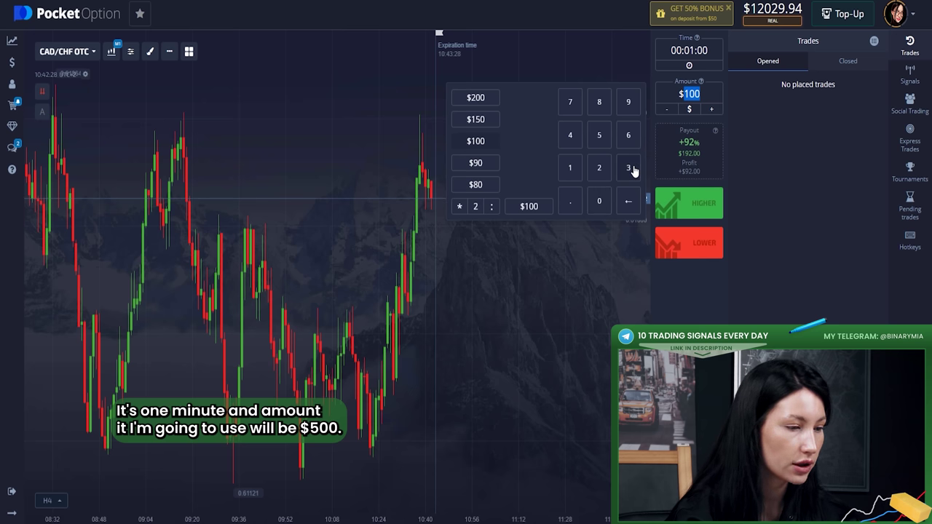
click(602, 211)
click(552, 322)
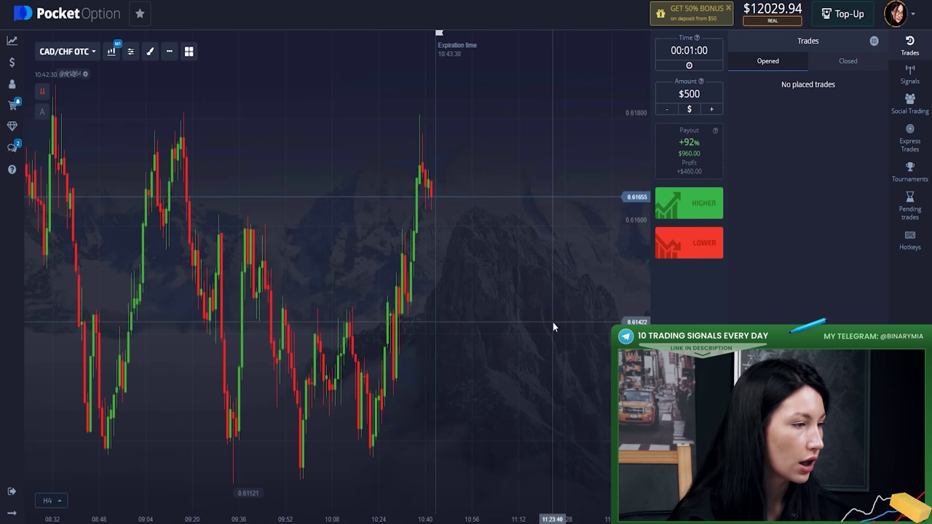
Step: Favourite AUD/CAD, AUD/CHF, AUD/JPY, AUD/NZD, AUD/USD, CAD/CHF and CAD/JPY OTC pairs
click(90, 53)
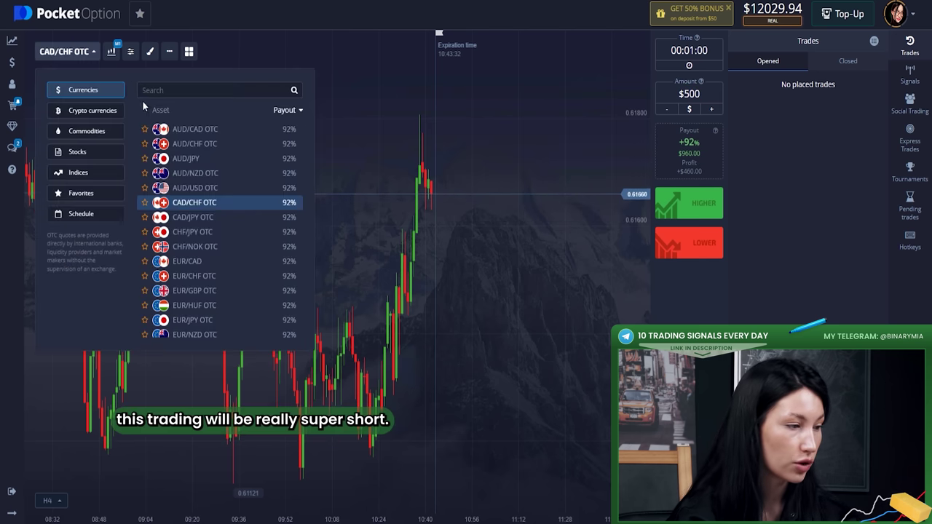
click(145, 129)
click(145, 177)
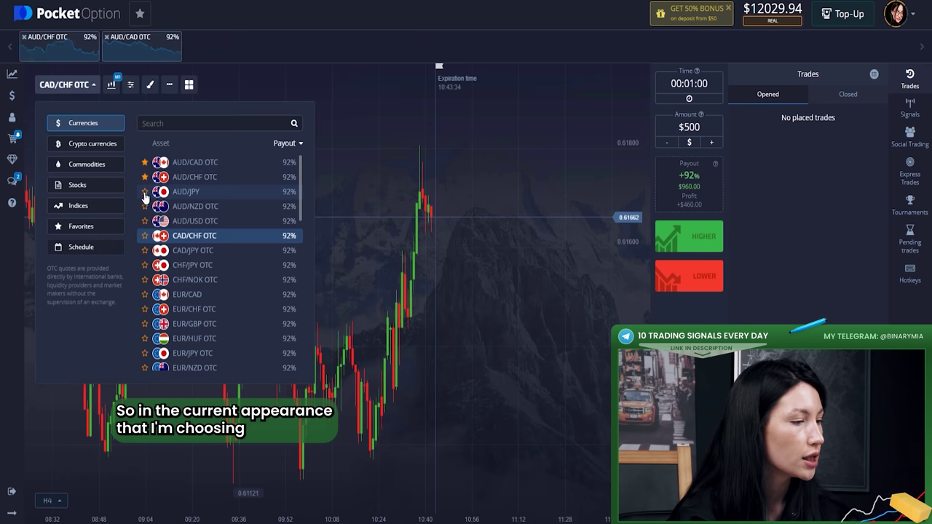
click(145, 192)
click(144, 206)
click(145, 221)
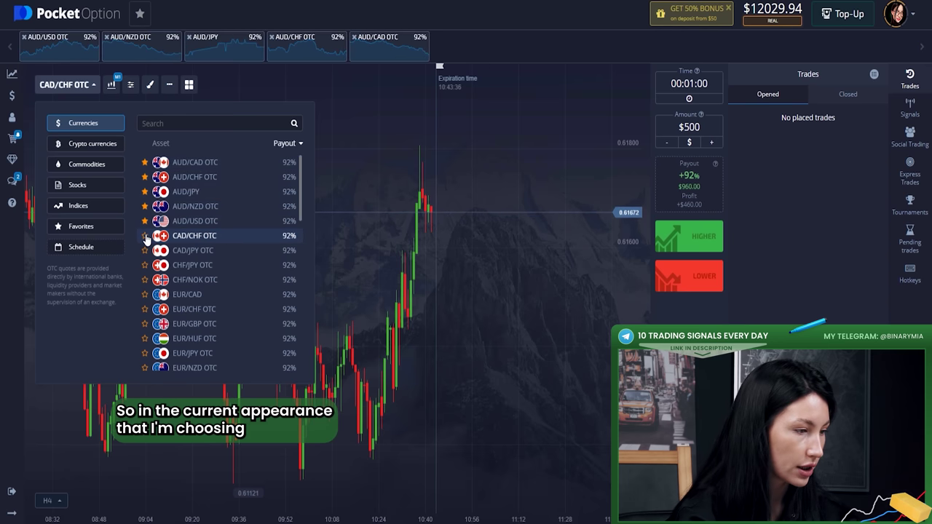
click(145, 235)
click(144, 249)
click(441, 241)
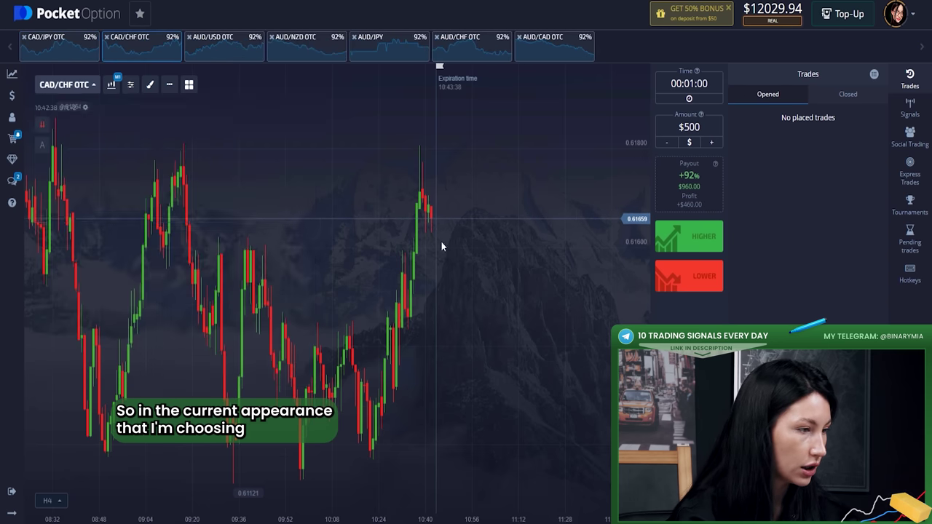
Step: Switch the chart time frame to 30-second (S30) candles
click(112, 85)
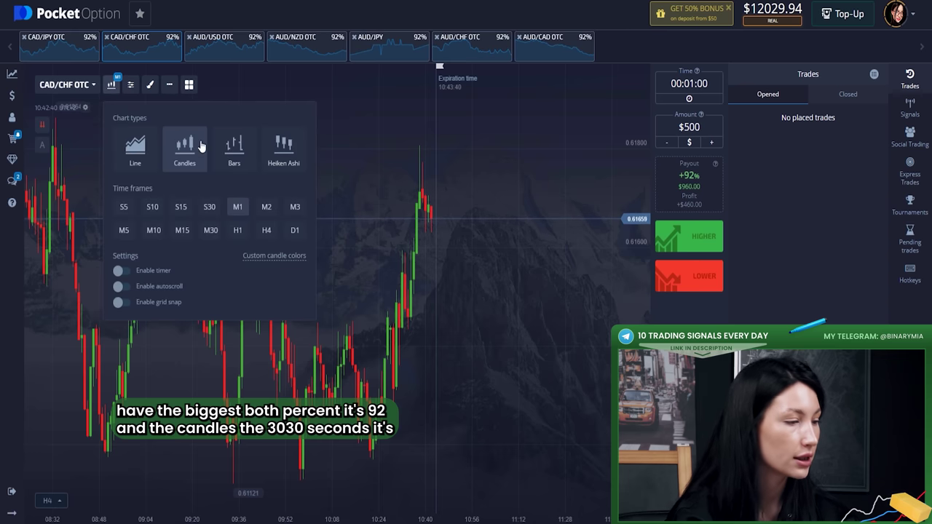
click(209, 207)
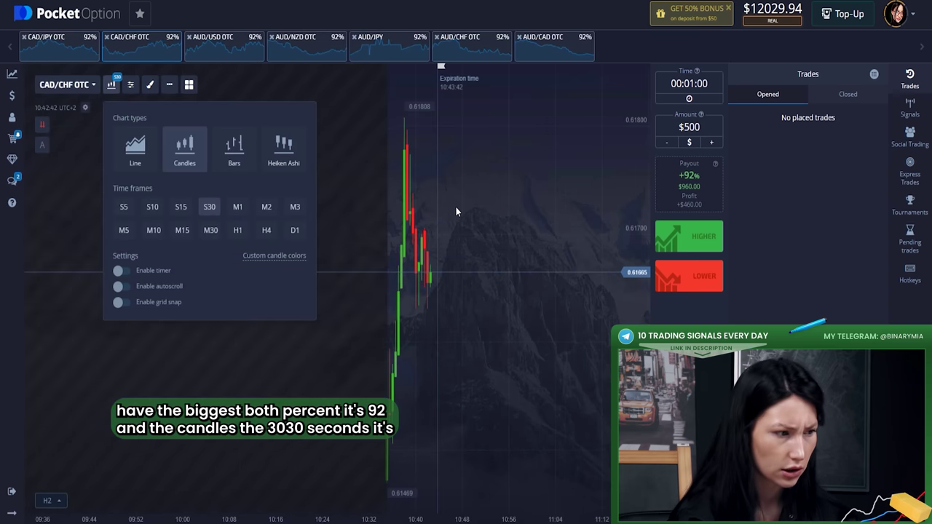
click(455, 211)
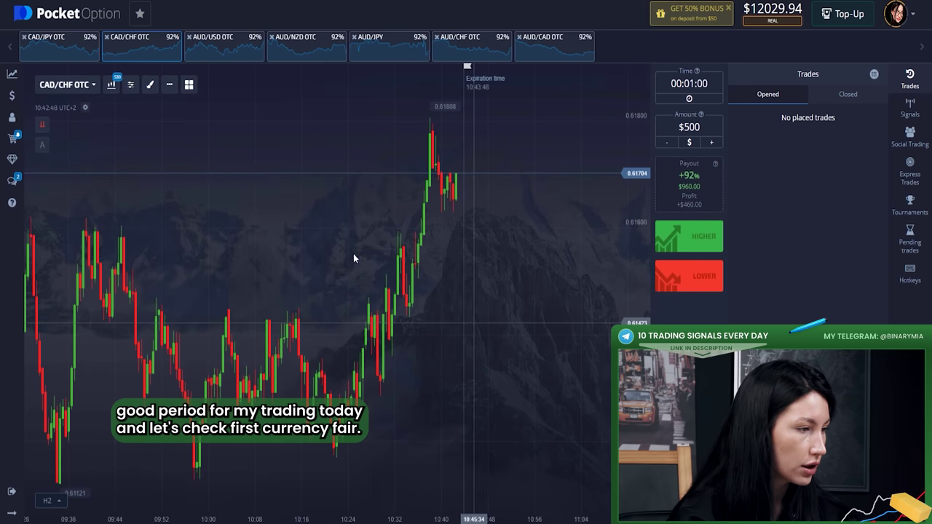
click(55, 45)
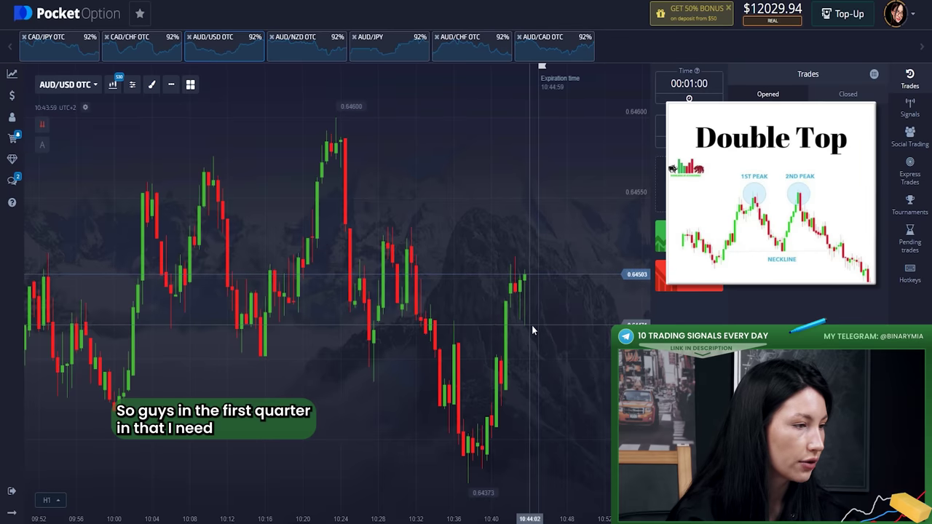
Step: Drag the AUD/USD OTC chart left to bring the most recent candles into view
drag(532, 331, 436, 325)
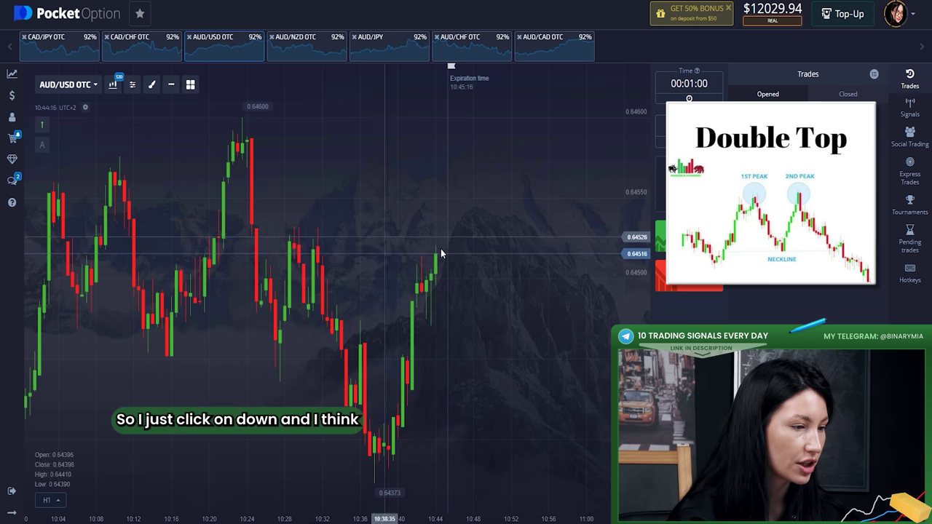
Step: Place a $500 Lower trade on AUD/USD OTC and let it close with a $960 payout
click(688, 276)
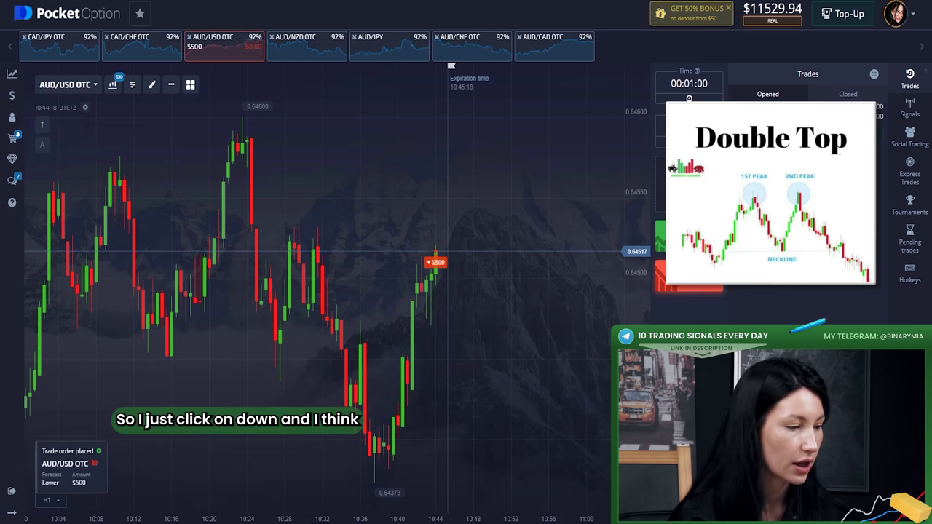
scroll(576, 313, up, 5)
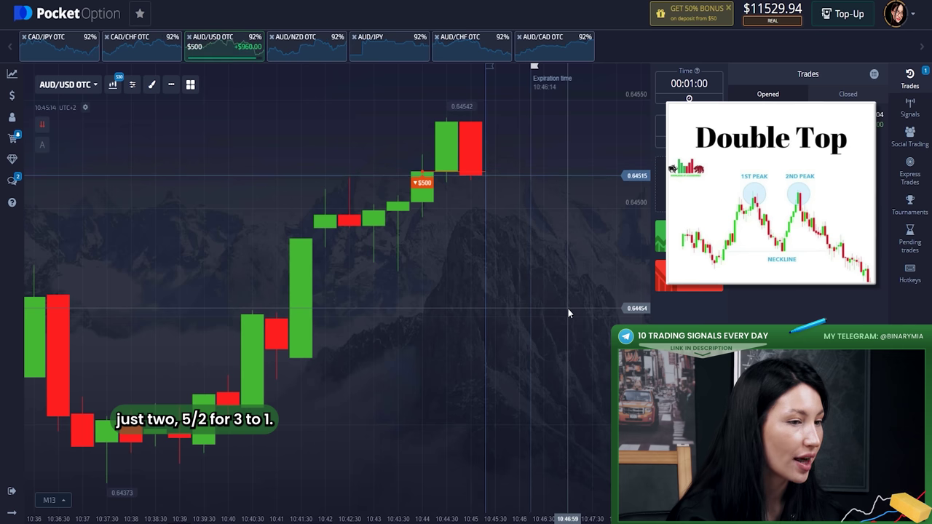
scroll(527, 314, down, 3)
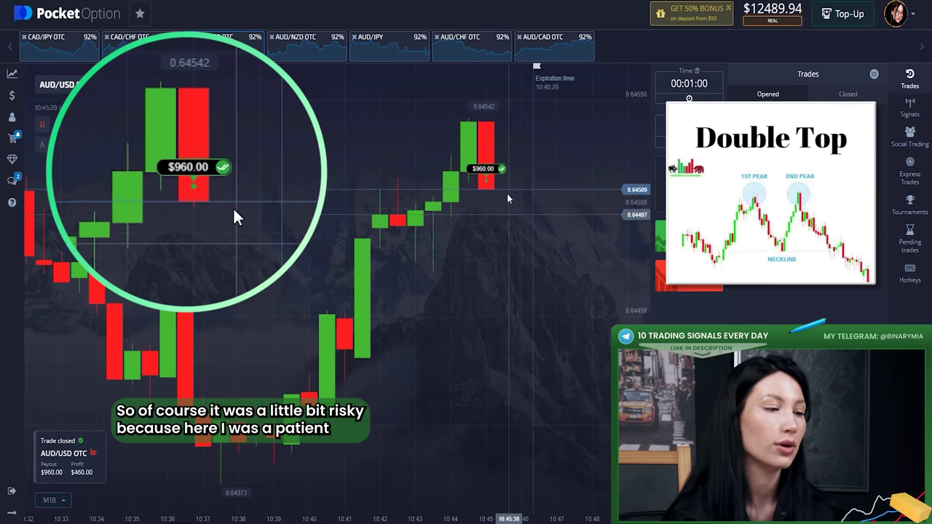
scroll(493, 224, down, 3)
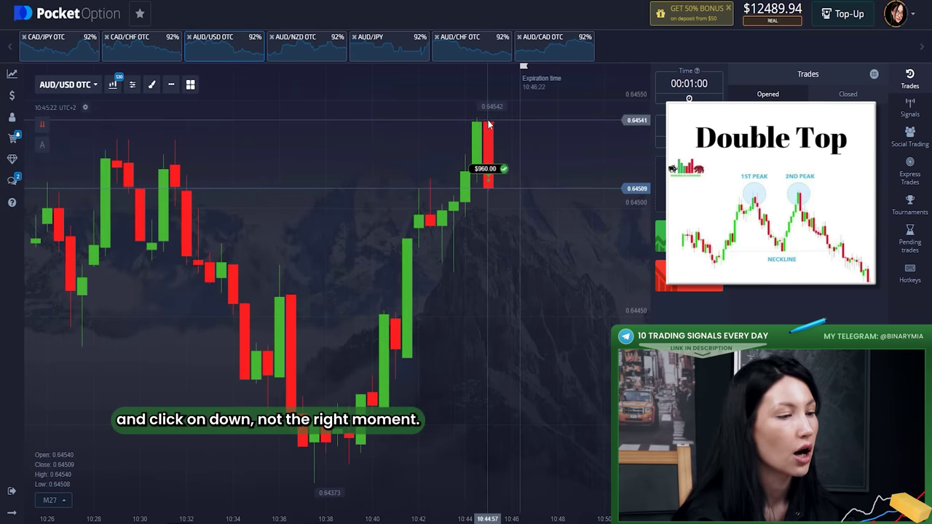
Step: Place a $500 Lower trade on AUD/CAD OTC using the Shift+S sell hotkey
scroll(519, 211, up, 3)
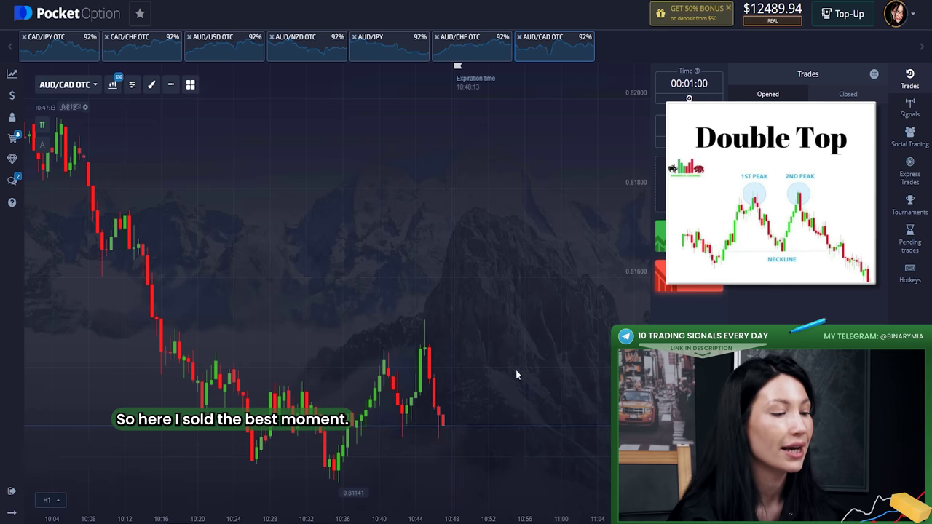
key(shift+s)
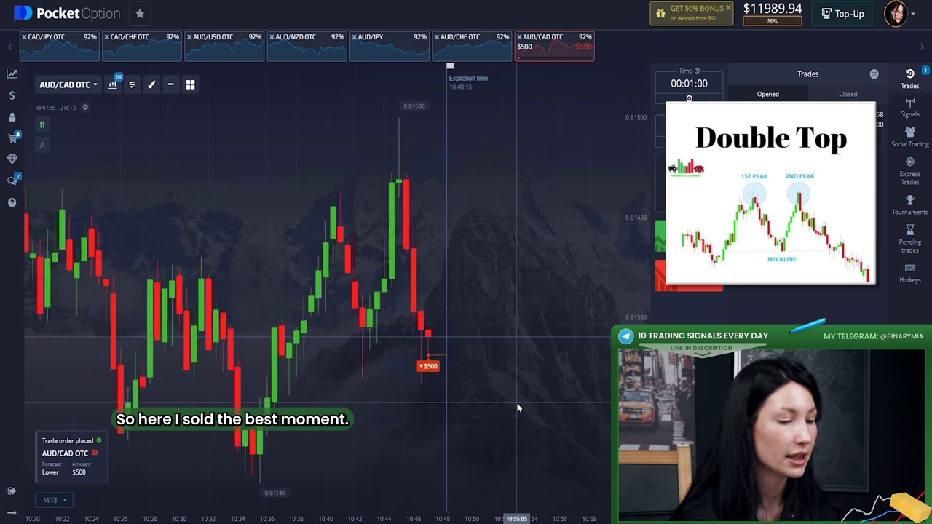
scroll(517, 408, up, 5)
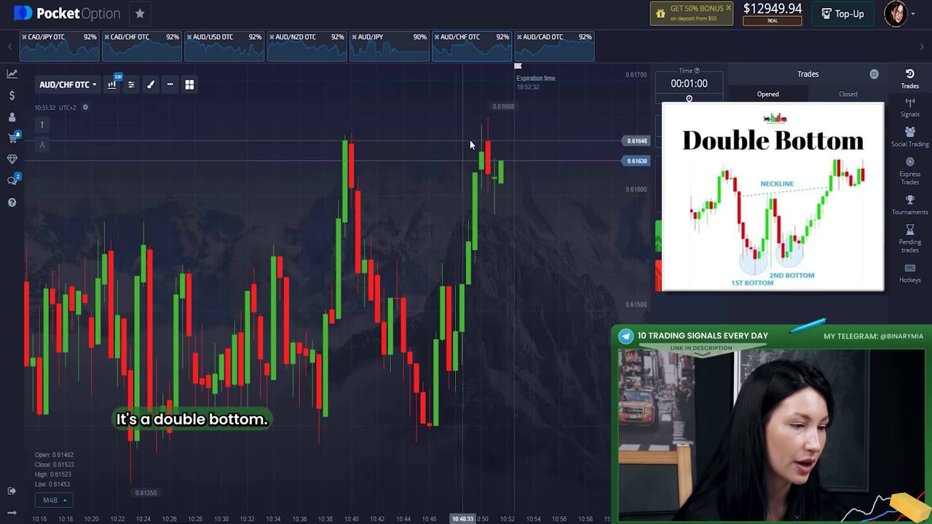
Step: Place a $500 Lower trade on AUD/CHF OTC, currently showing a $960 payout
click(657, 284)
scroll(549, 234, up, 5)
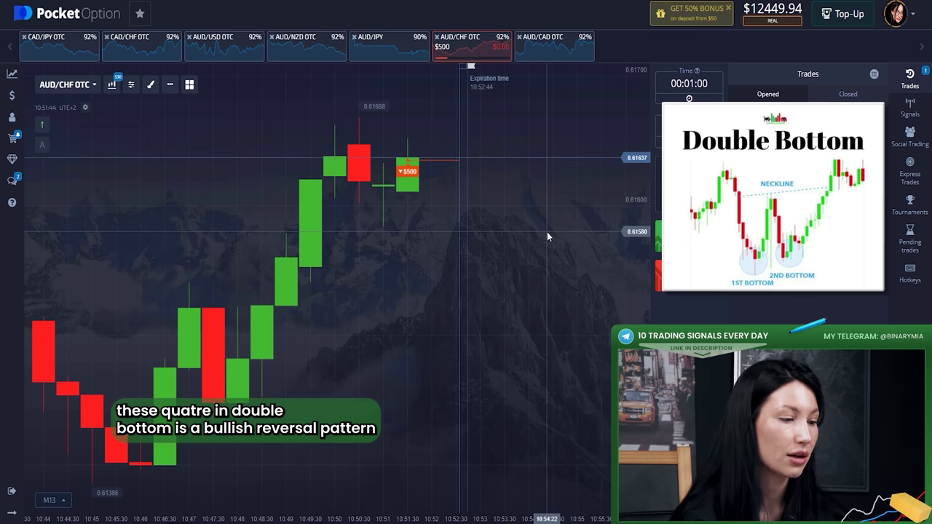
scroll(538, 237, down, 2)
scroll(539, 237, down, 2)
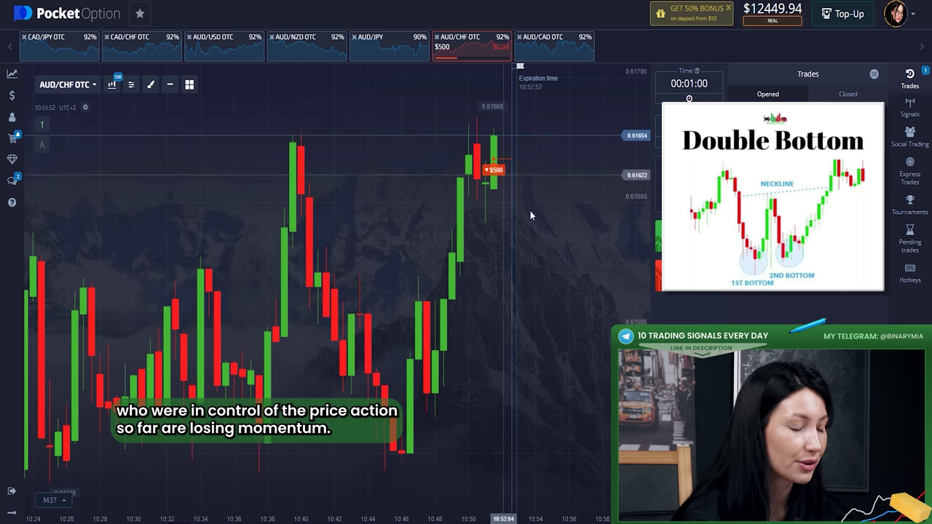
scroll(576, 345, up, 2)
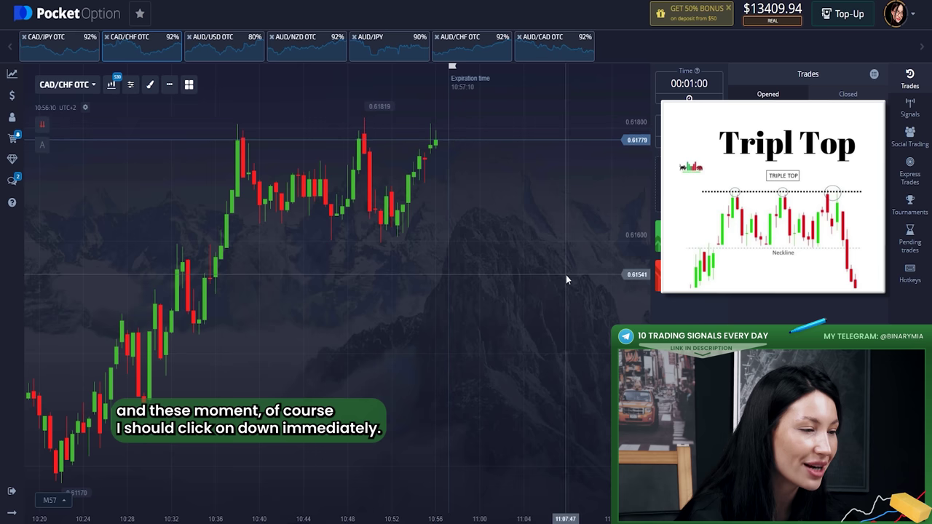
Step: Place a $500 Lower trade on CAD/CHF OTC and wait for its $960 payout
click(658, 275)
click(657, 275)
scroll(567, 313, up, 2)
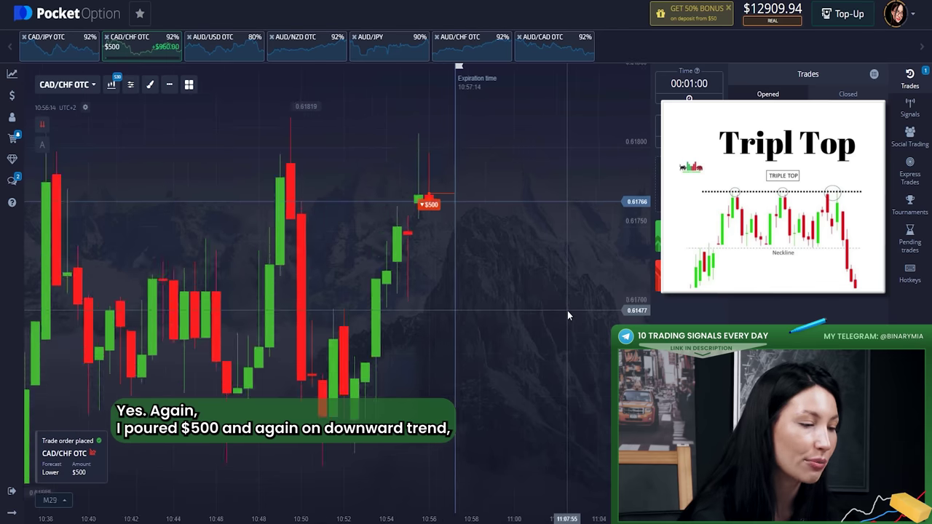
scroll(568, 313, up, 2)
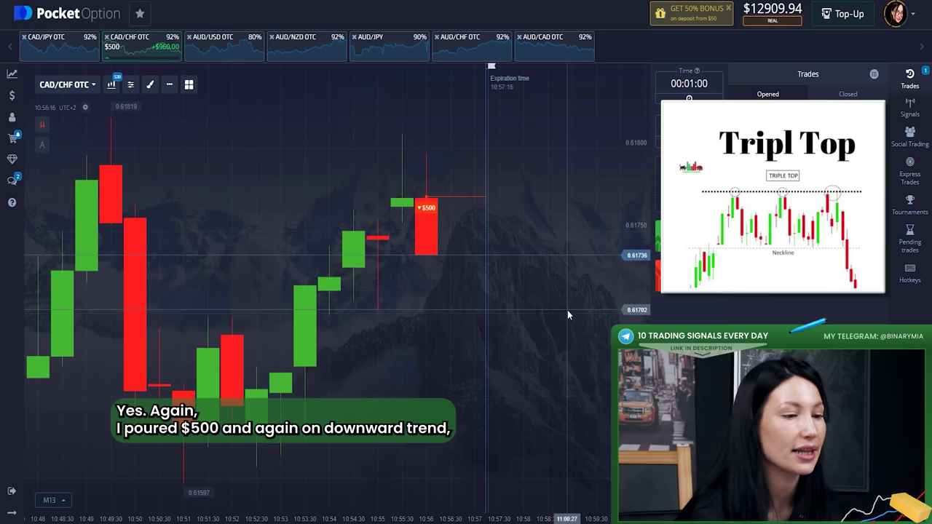